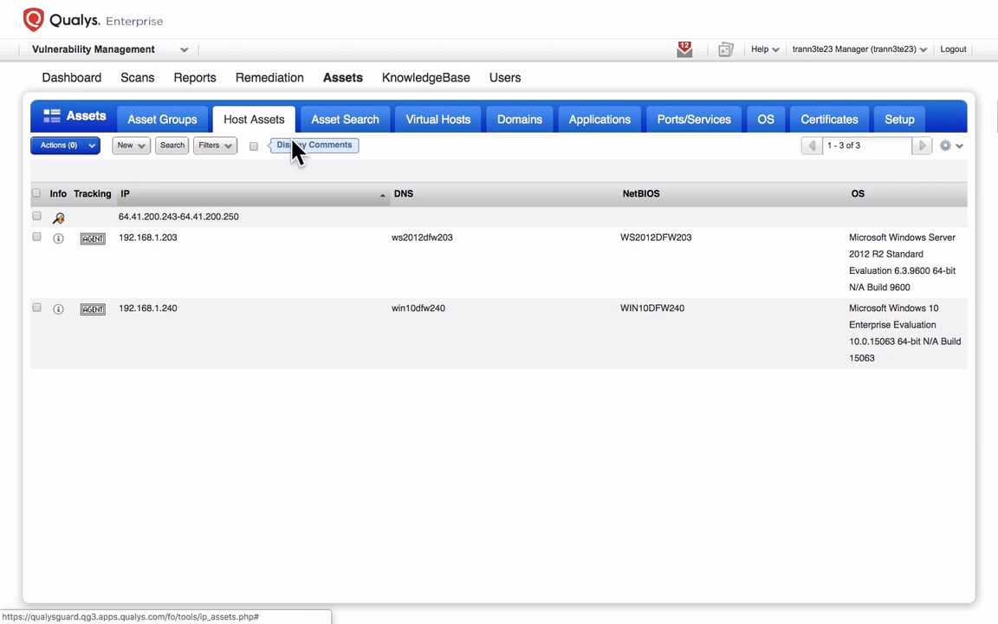
# Switch to the Scans list and show the New menu's options for starting a scan
pyautogui.click(381, 218)
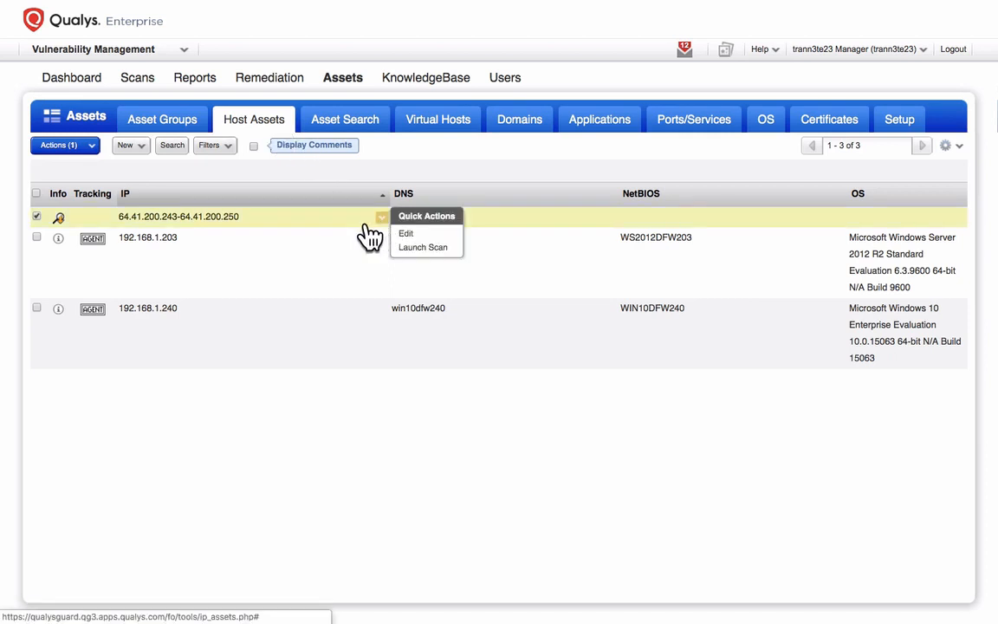
pyautogui.click(138, 78)
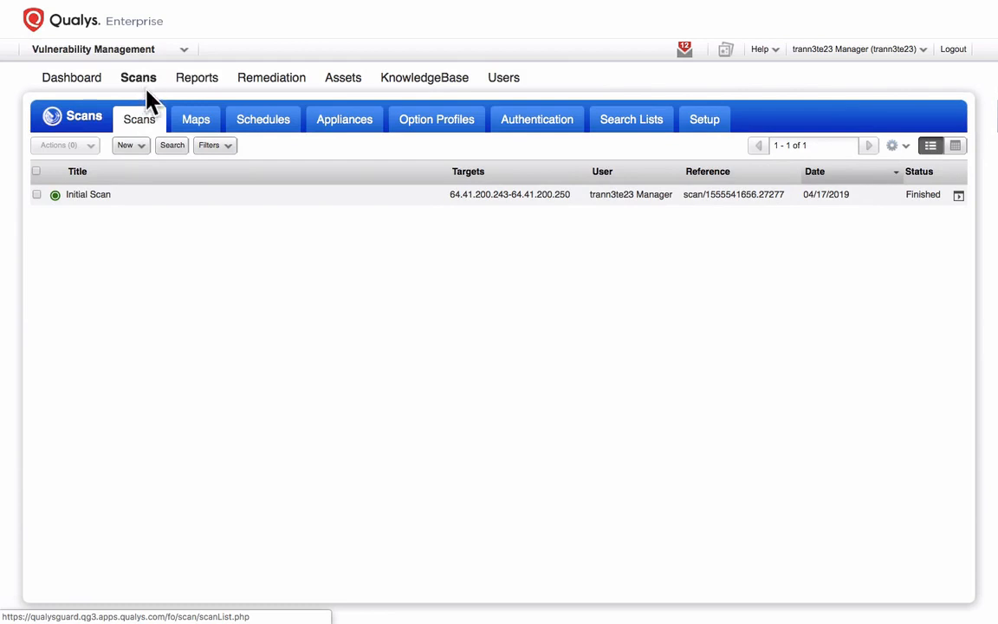
pyautogui.click(142, 145)
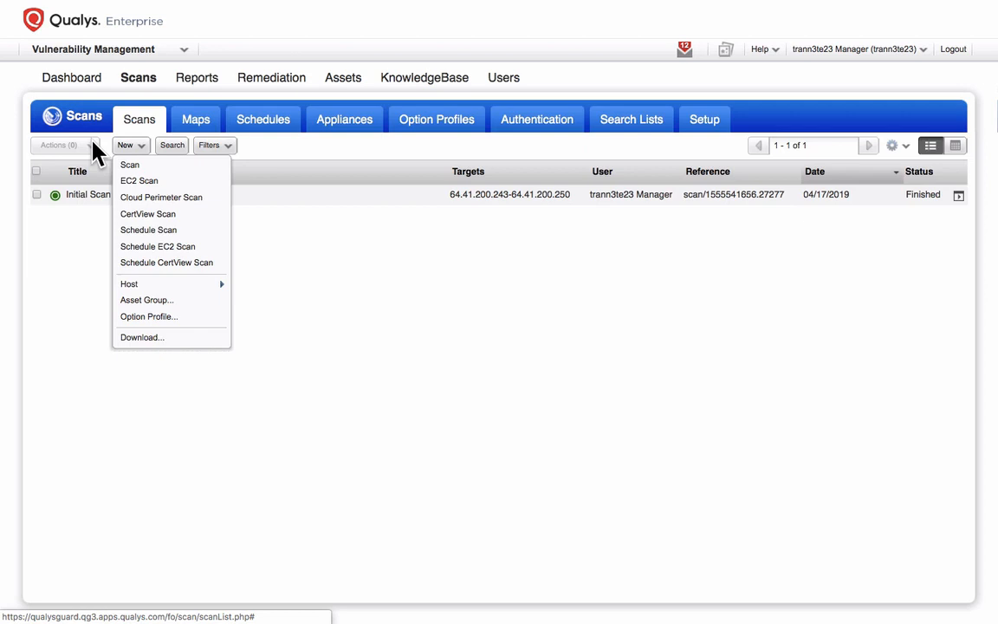
# Begin a new vulnerability scan, pick Custom Authentication, and browse all option profiles in detail
pyautogui.click(162, 167)
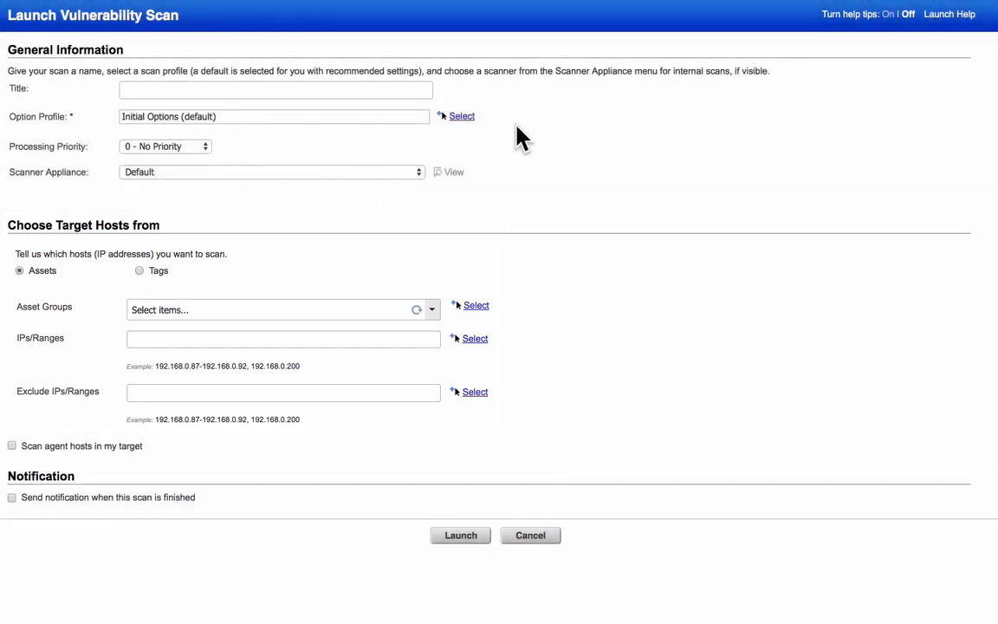
pyautogui.click(385, 111)
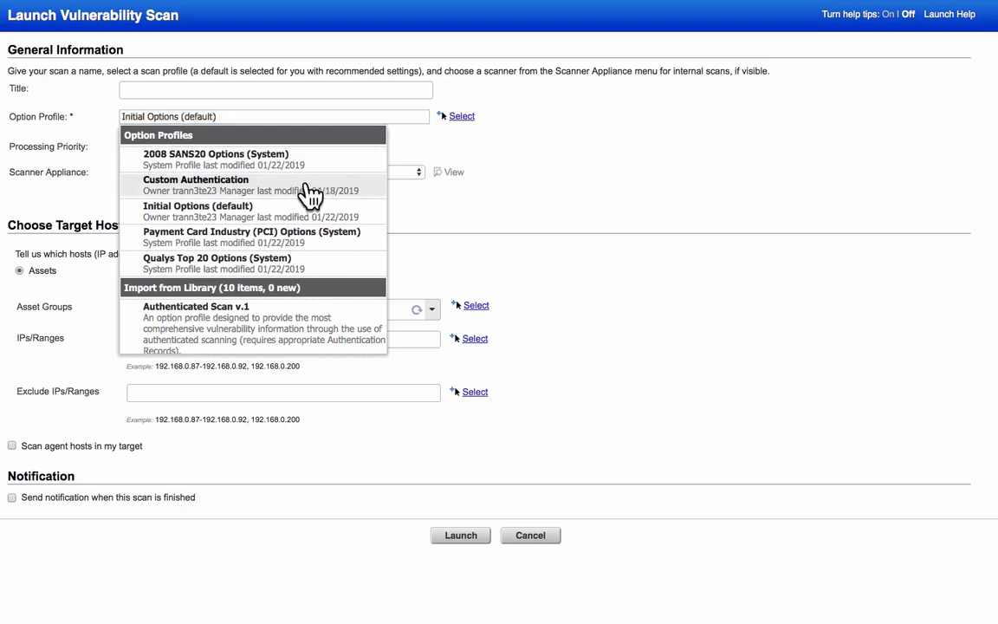
pyautogui.click(312, 193)
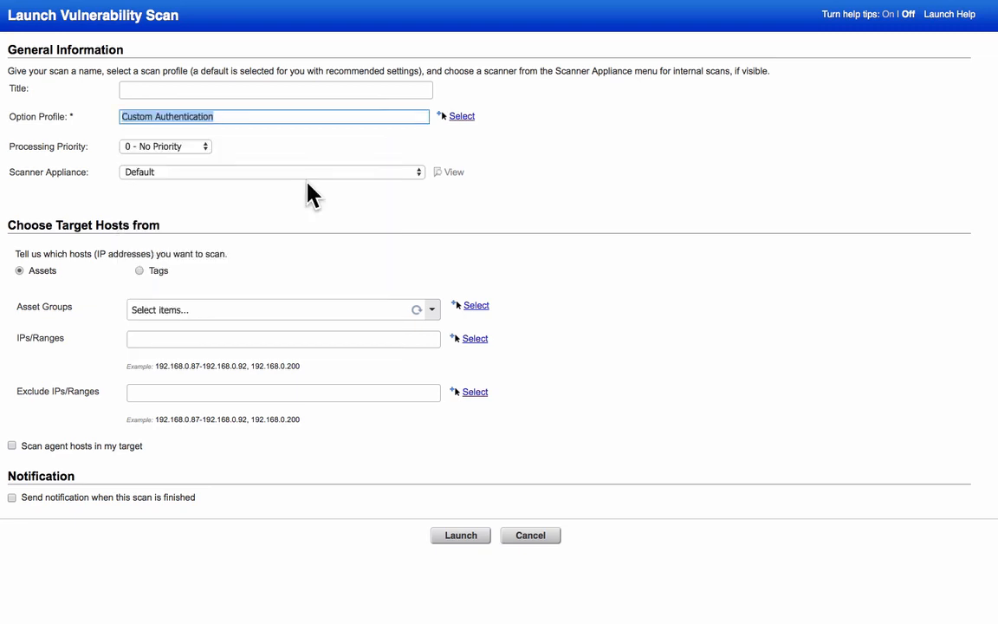
pyautogui.click(496, 133)
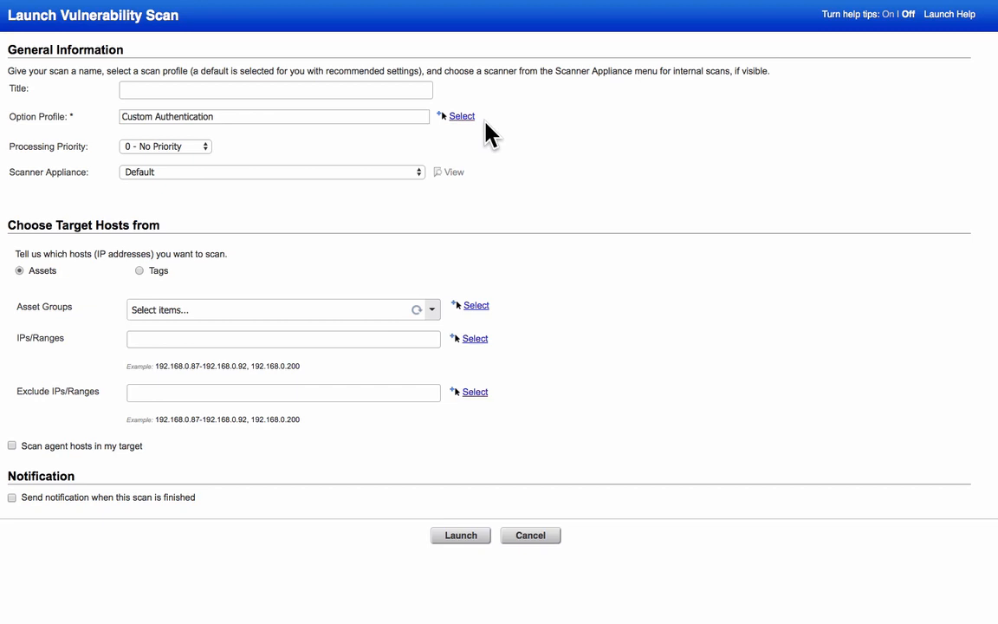
pyautogui.click(465, 119)
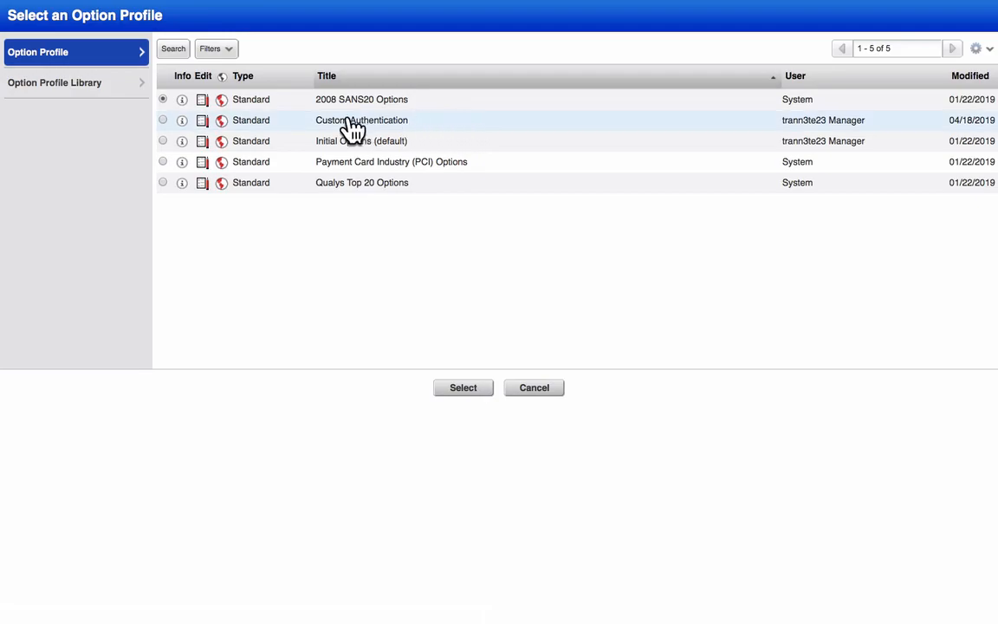
# Edit the Custom Authentication option profile and view its Scan settings
pyautogui.click(203, 121)
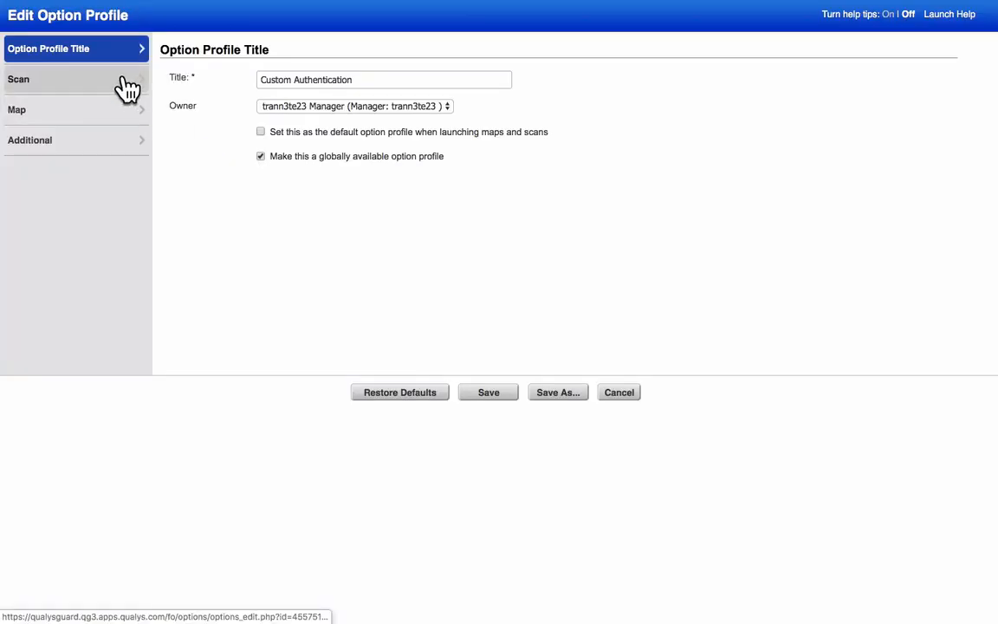
pyautogui.click(127, 88)
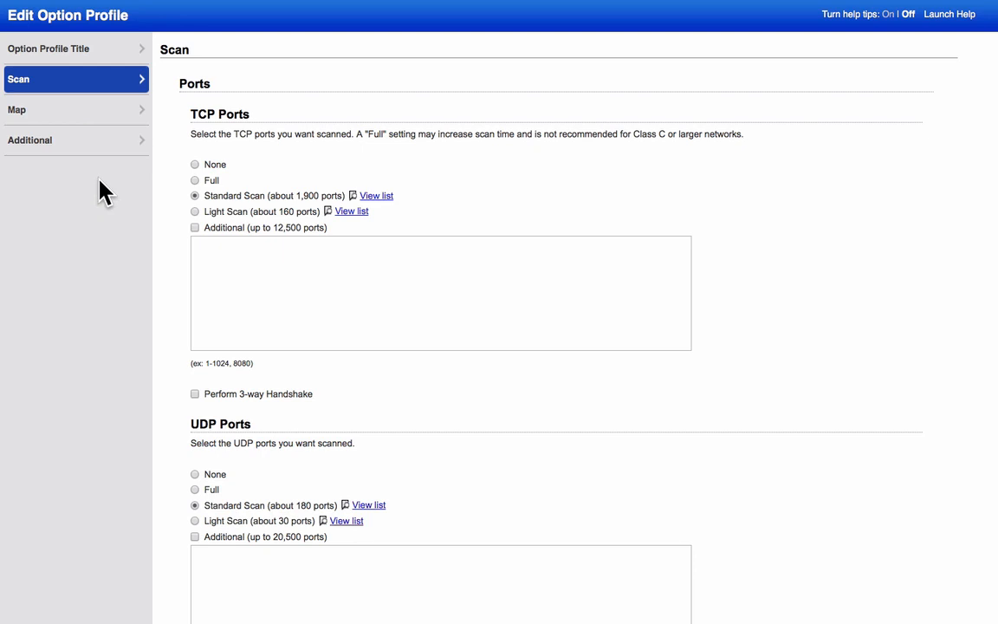
# Bring up the Configure Scan Performance Settings dialog from the profile's Performance section
pyautogui.scroll(-3, 101, 189)
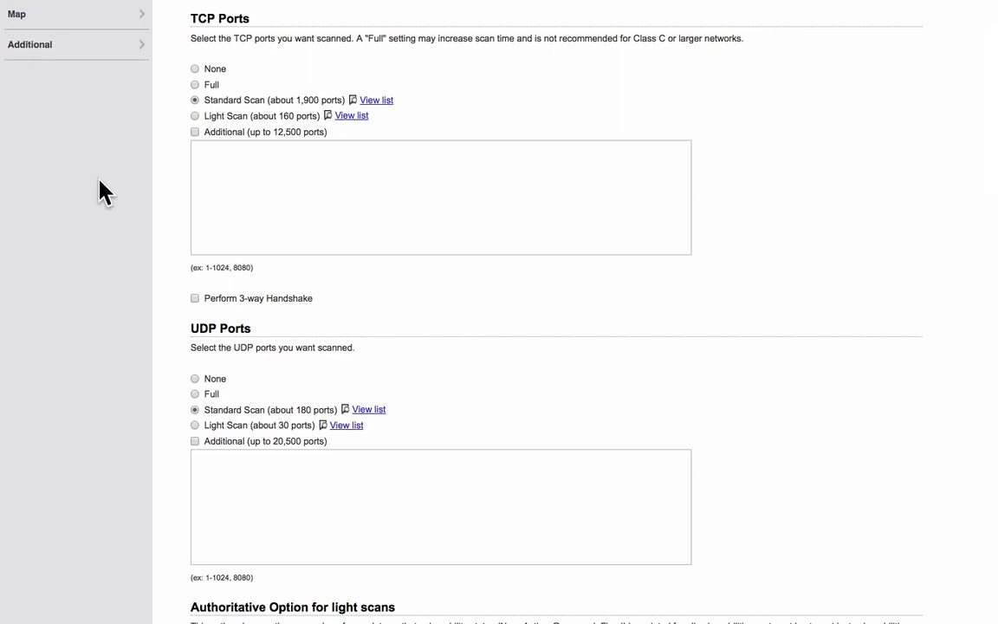
pyautogui.scroll(-6, 100, 182)
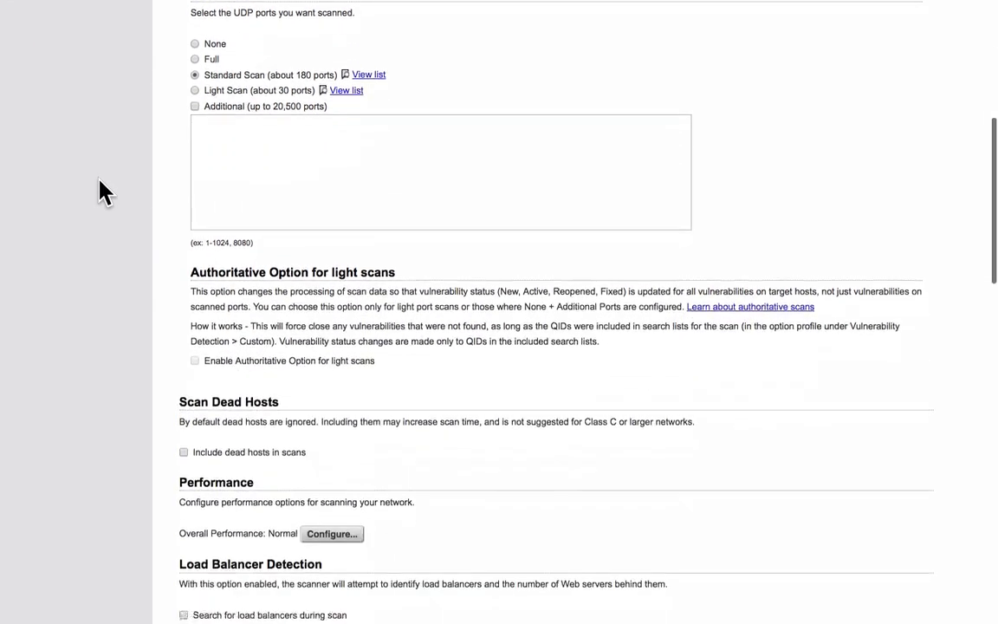
pyautogui.scroll(-3, 102, 190)
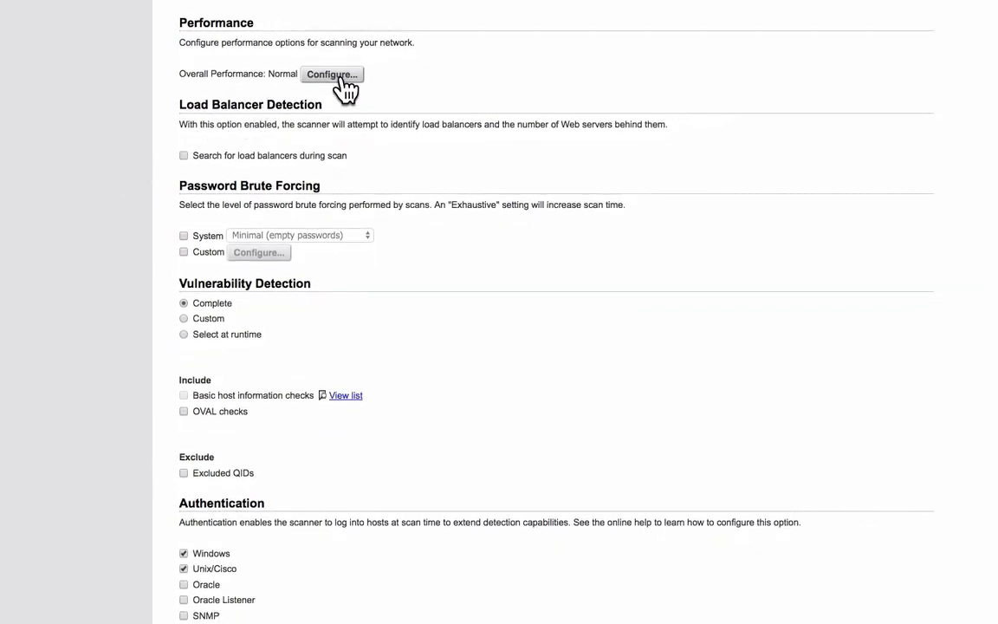
pyautogui.click(338, 76)
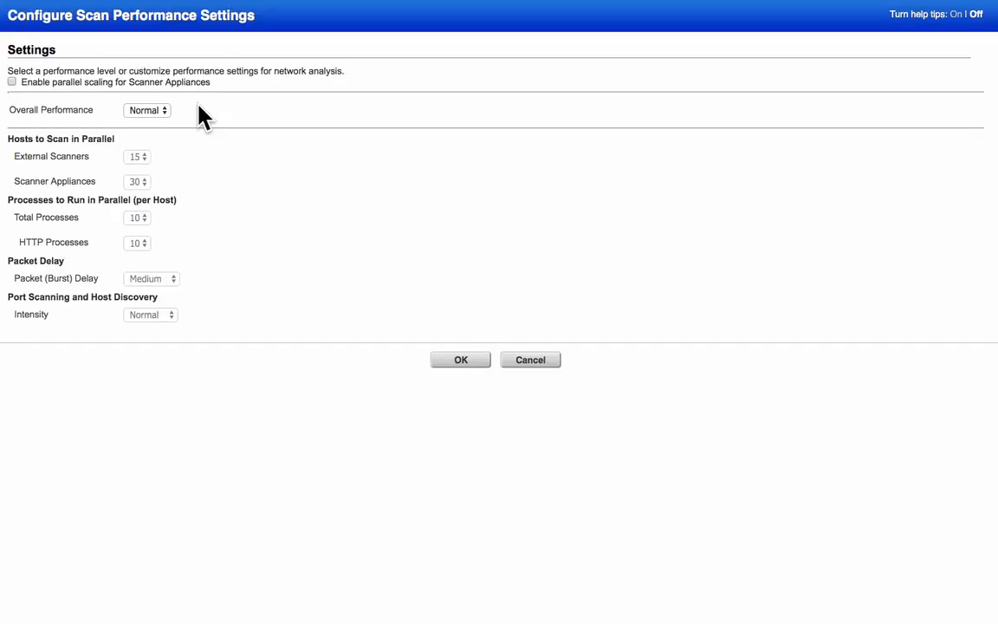
# Leave Overall Performance at Normal and confirm the performance settings
pyautogui.click(168, 111)
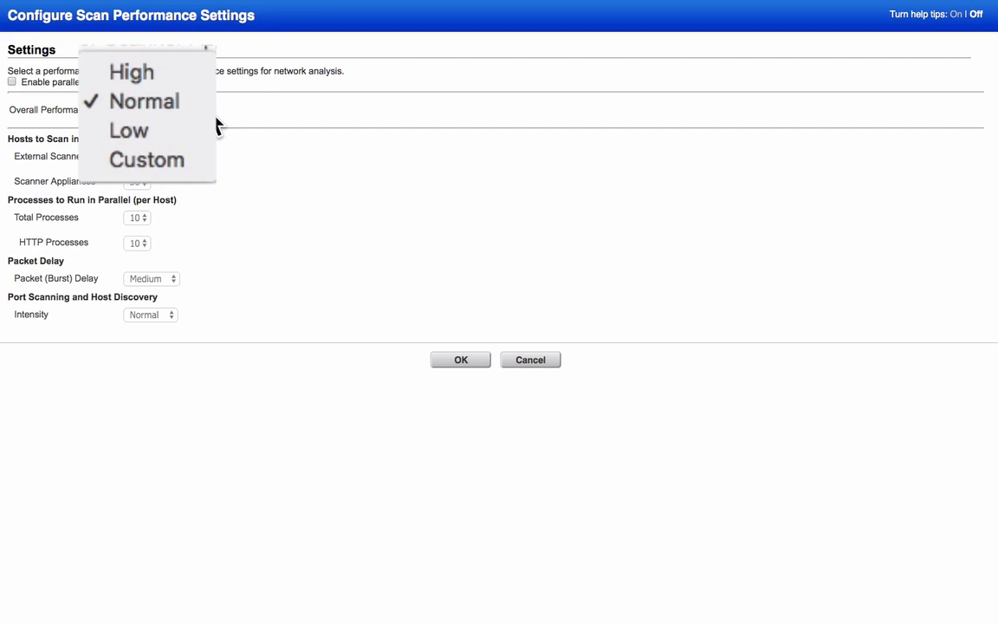
pyautogui.click(168, 109)
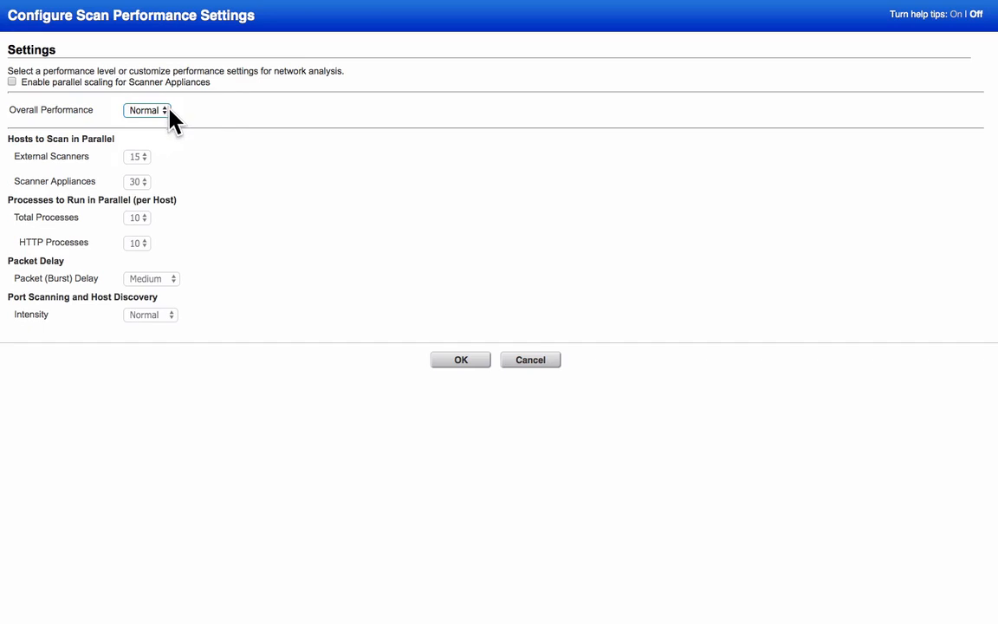
pyautogui.click(454, 362)
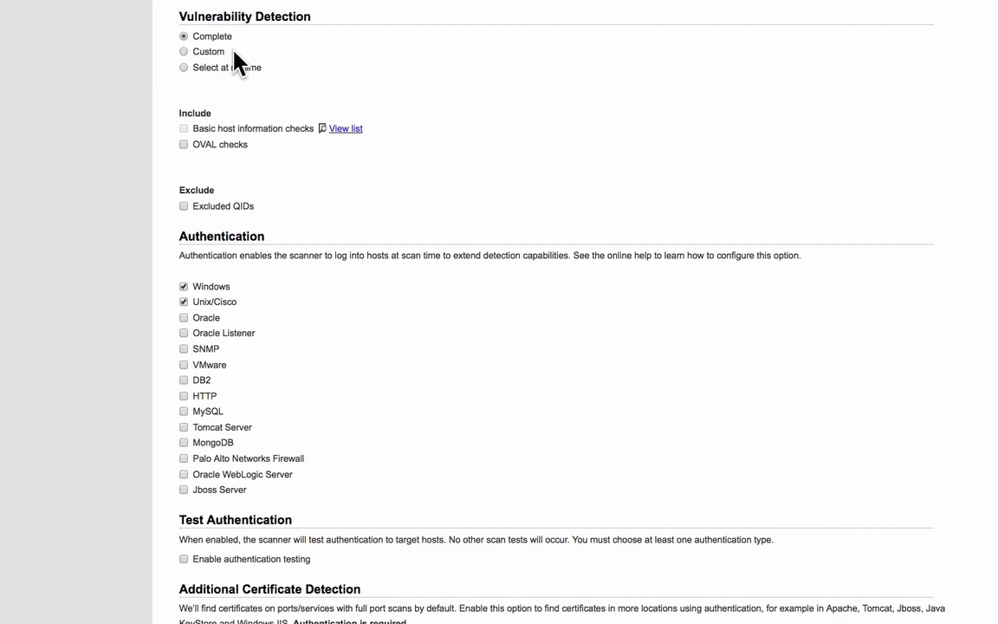
# Try custom QID lists and QID exclusion, then return vulnerability detection to Complete
pyautogui.click(184, 52)
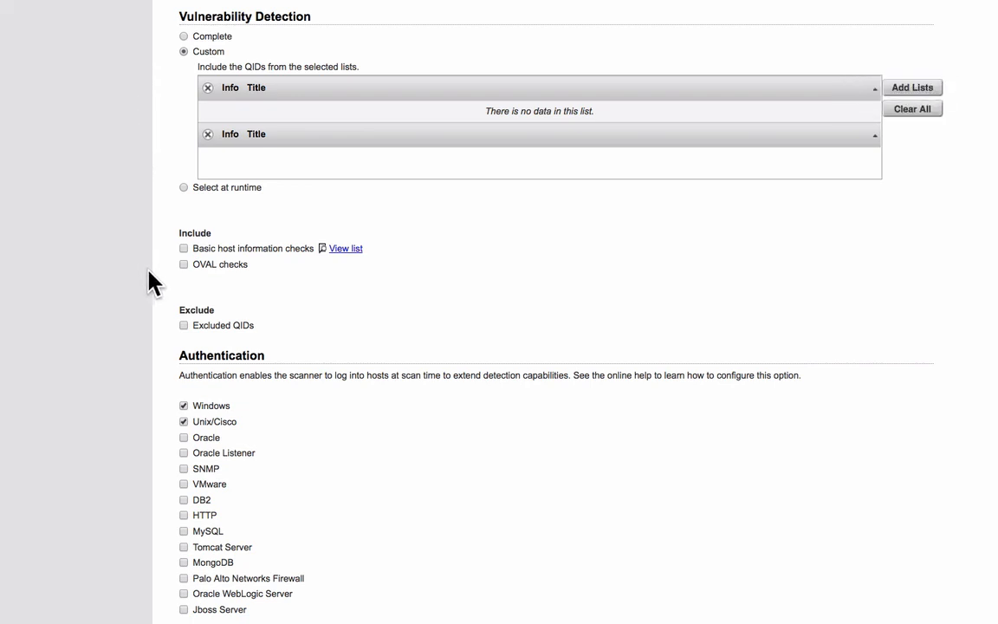
pyautogui.click(184, 326)
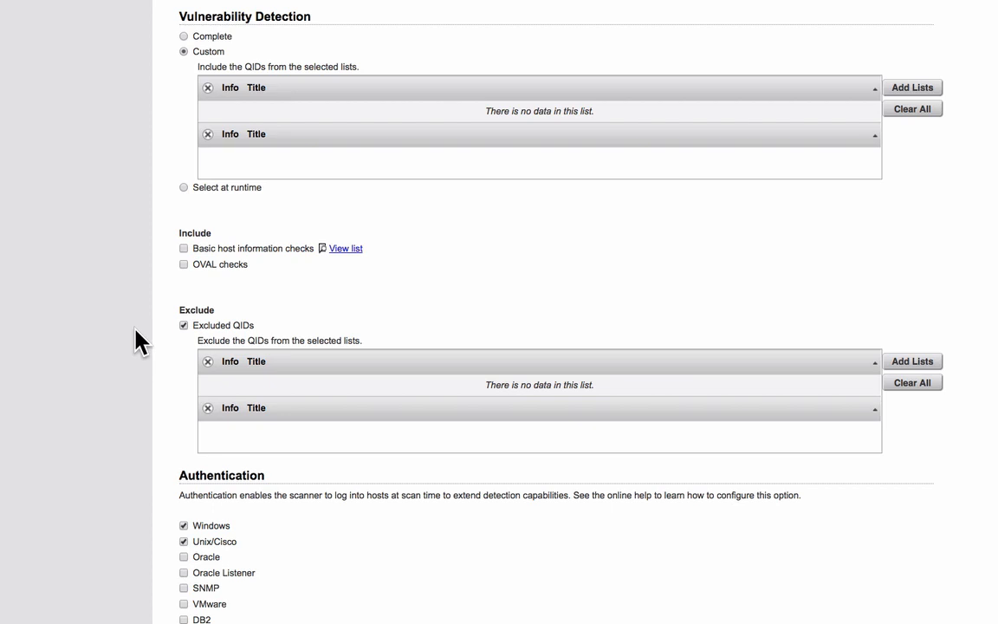
pyautogui.click(184, 326)
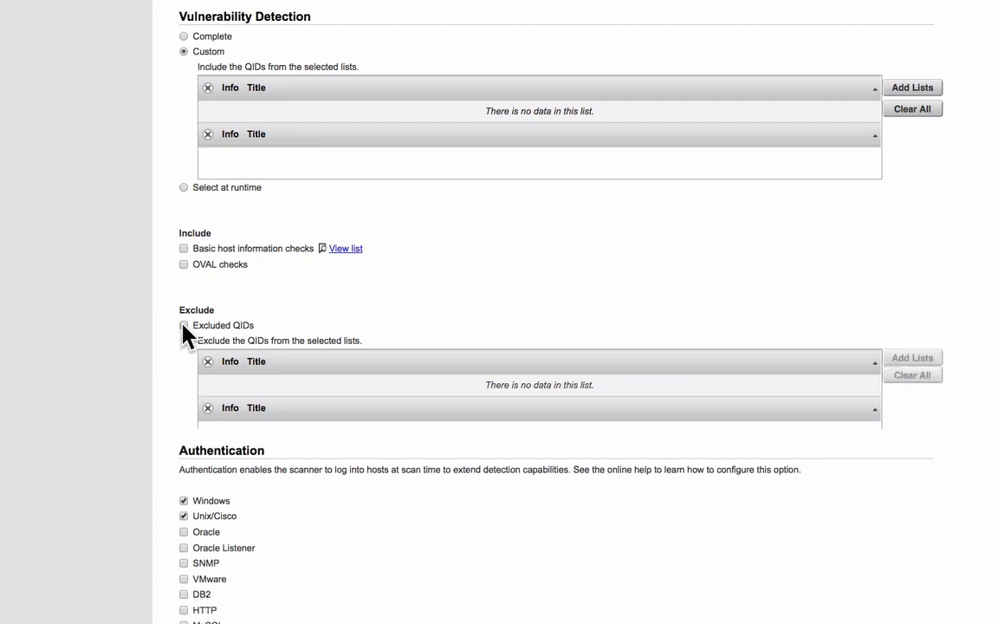
pyautogui.click(183, 37)
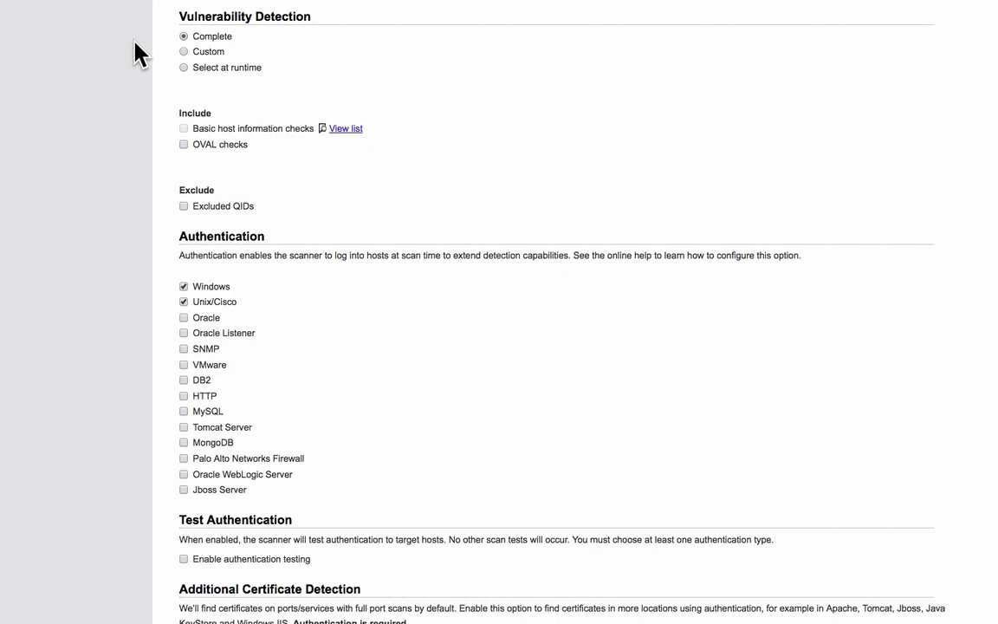
# Save the edited profile and select Custom Authentication as the scan's option profile
pyautogui.scroll(-5, 135, 44)
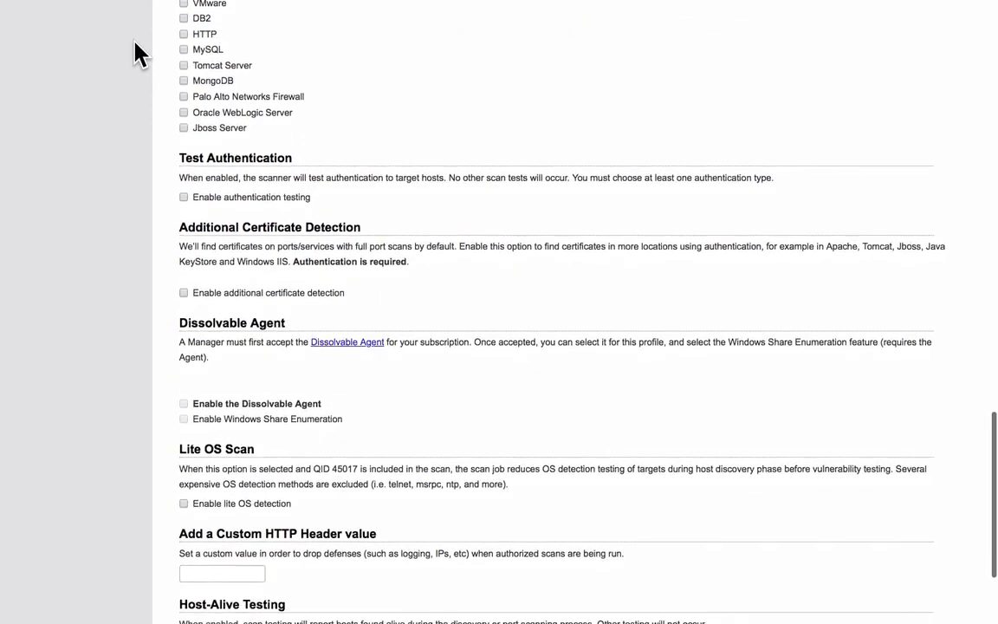
pyautogui.scroll(-2, 134, 41)
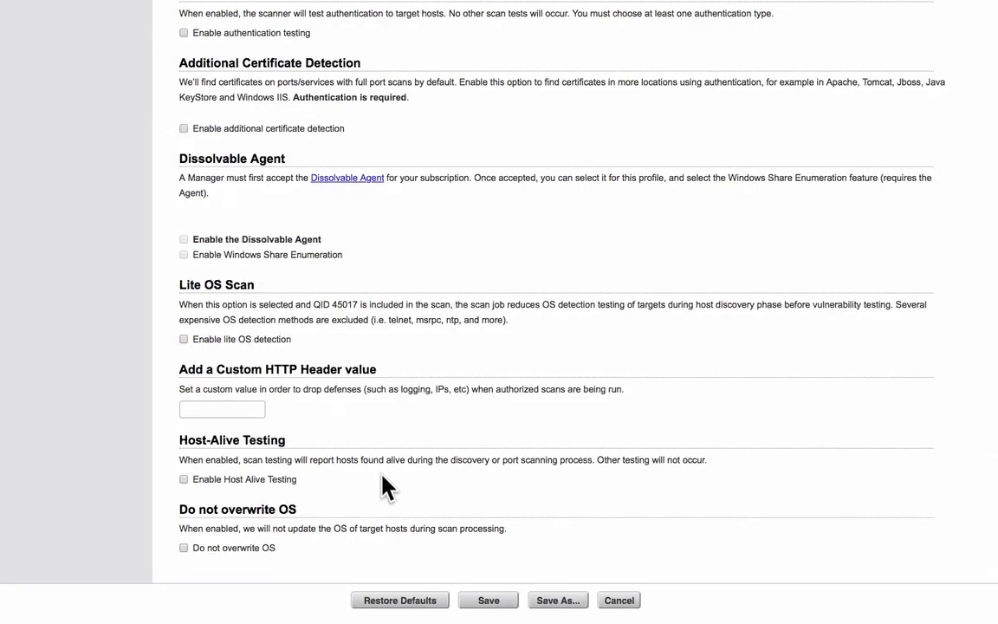
pyautogui.click(488, 600)
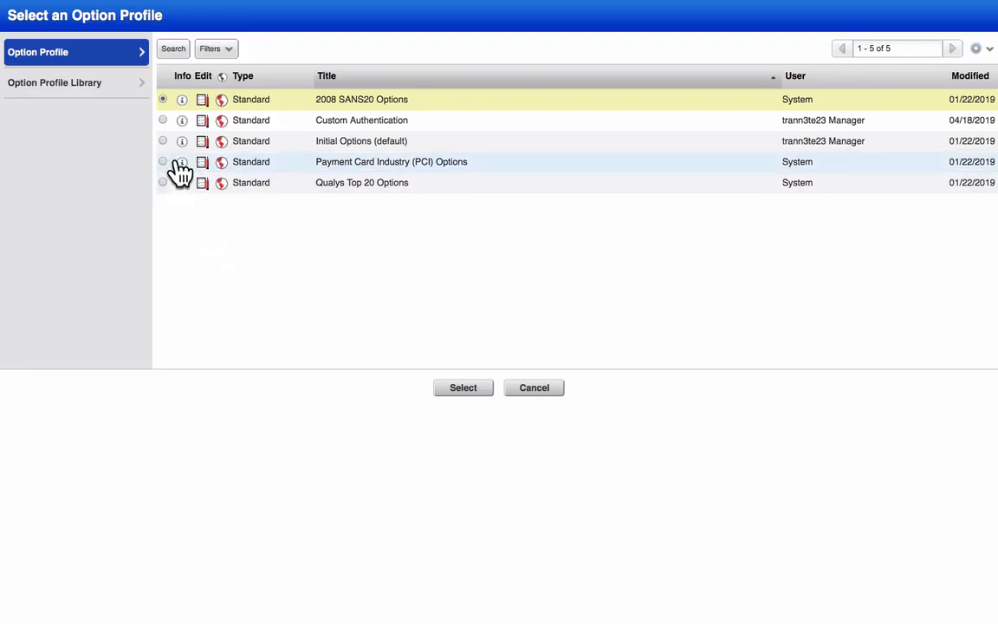
pyautogui.click(165, 120)
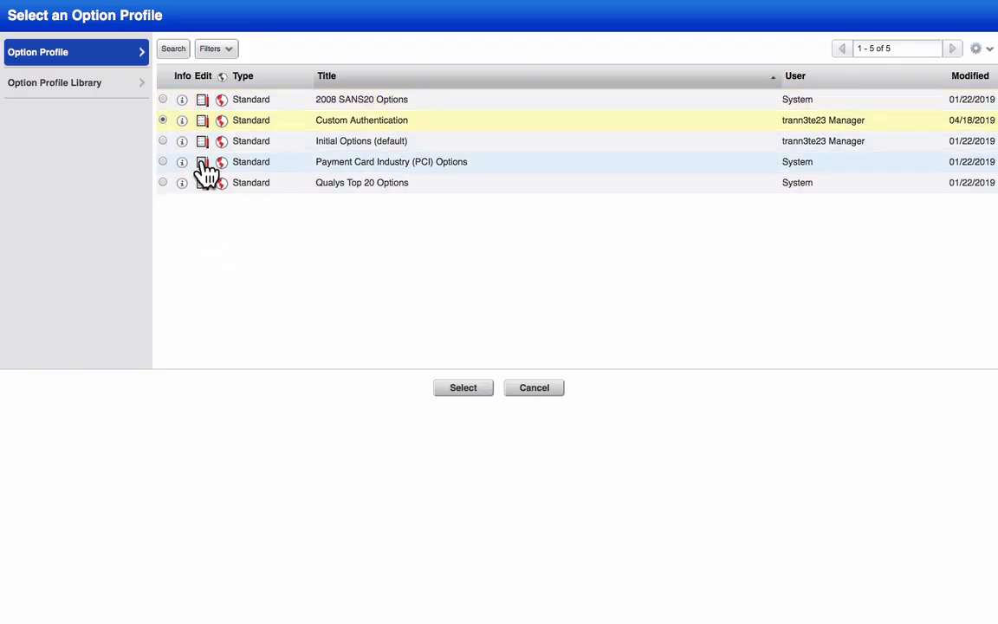
pyautogui.click(447, 392)
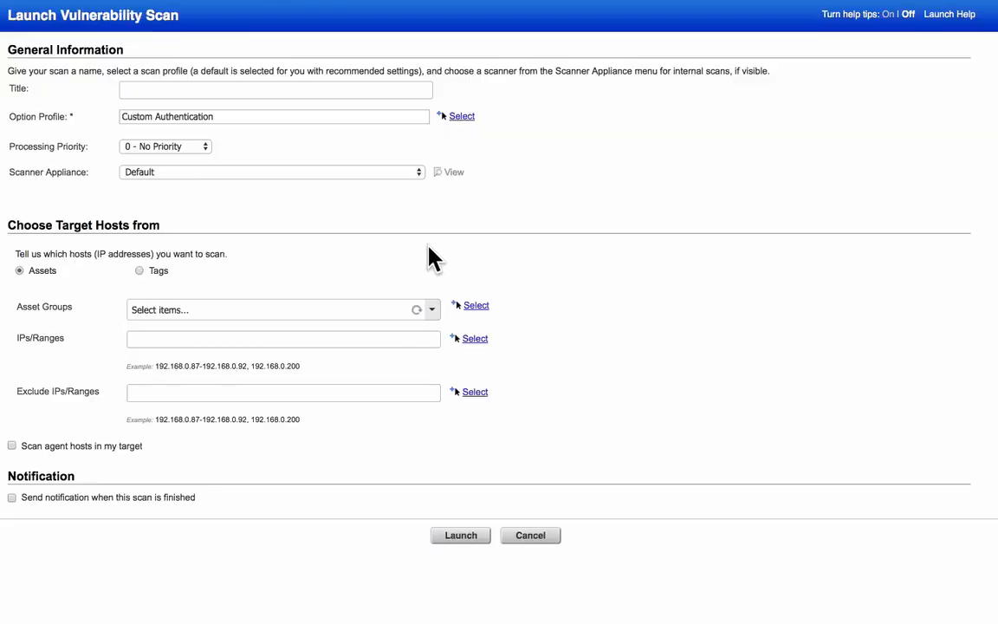
# Choose External as the scan's scanner appliance
pyautogui.click(421, 173)
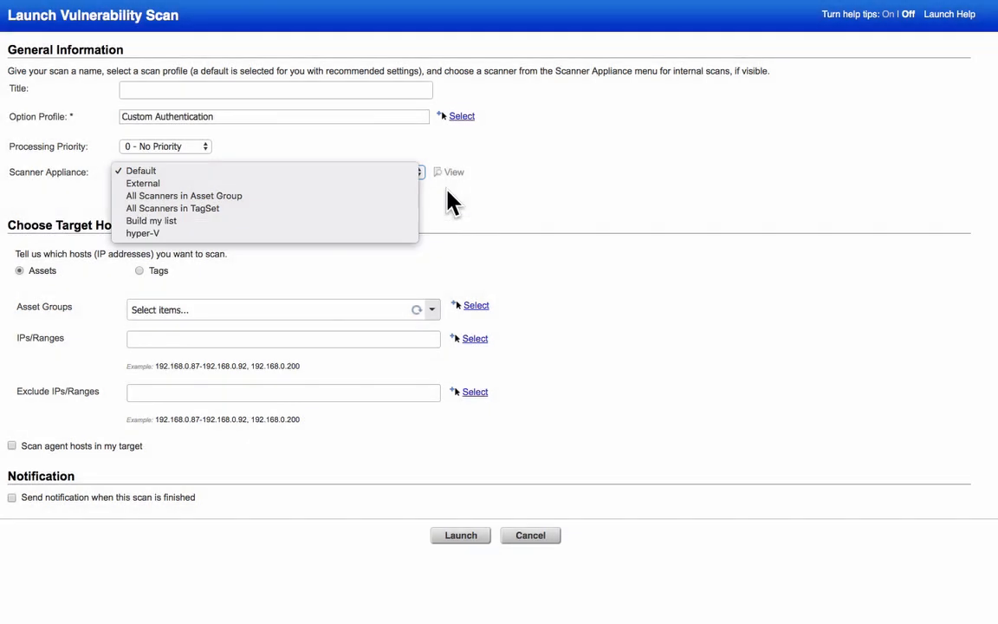
pyautogui.click(373, 184)
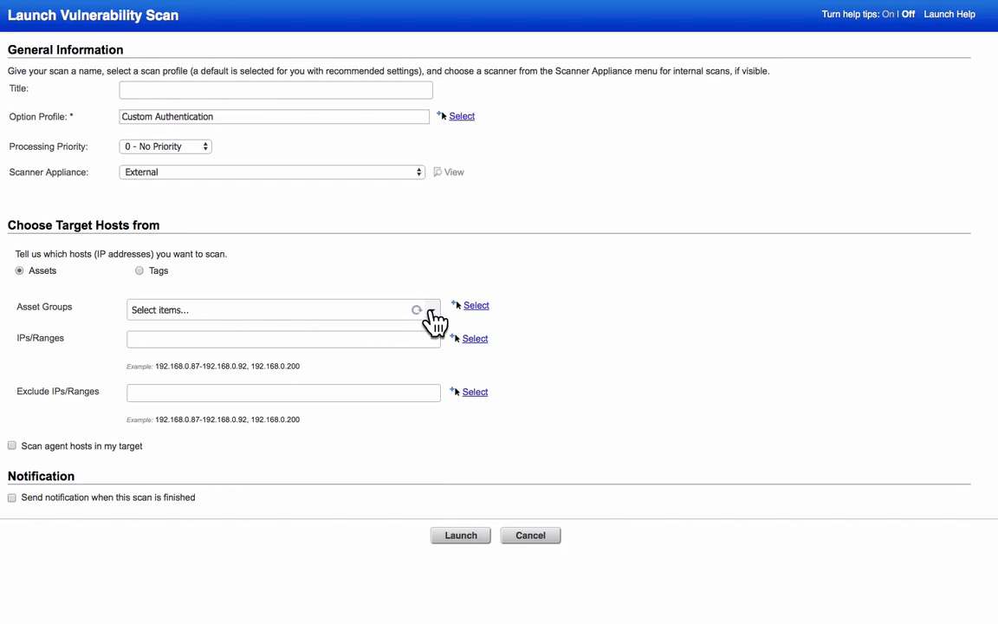
# Skip asset groups and paste 64.41.200.243-64.41.200.250 into the IPs/Ranges field
pyautogui.click(431, 310)
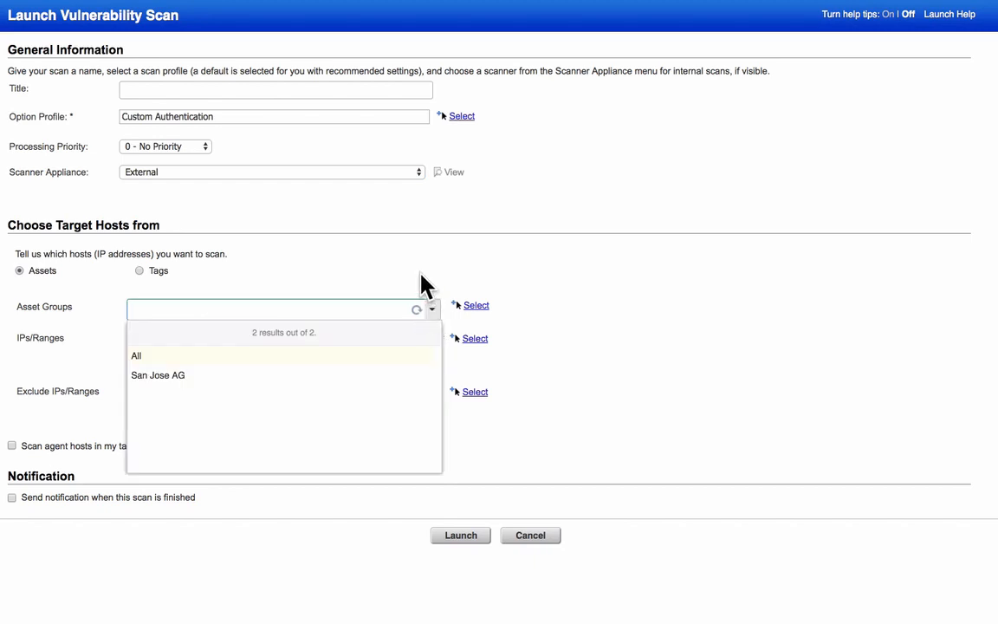
pyautogui.click(422, 277)
pyautogui.click(378, 332)
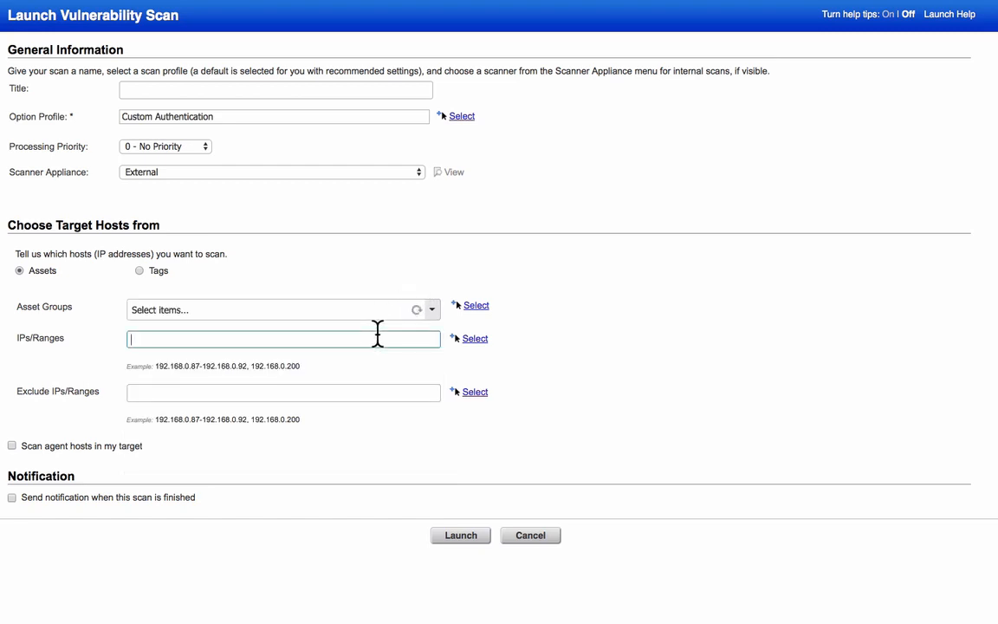
pyautogui.write('64.41.200.243-64.41.200.250')
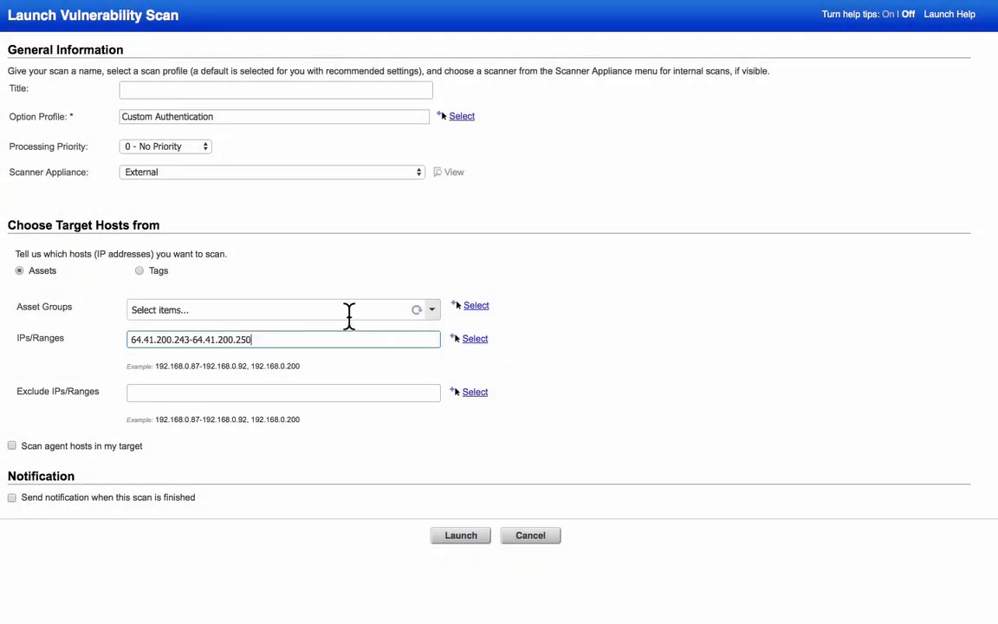
# Target hosts by Tags and include the San Jose AG tag from Asset Groups
pyautogui.click(140, 272)
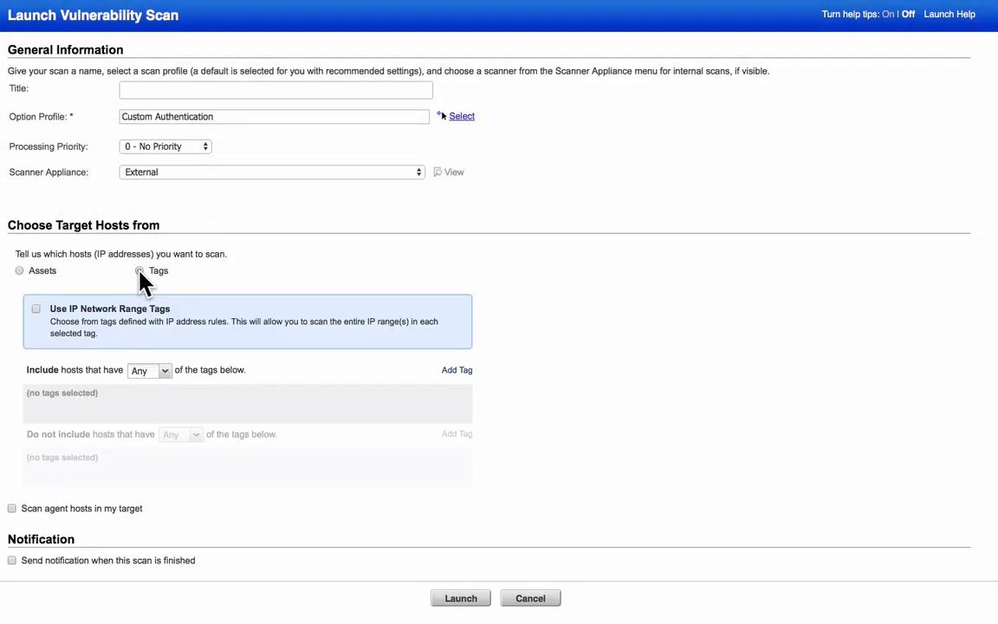
pyautogui.click(448, 371)
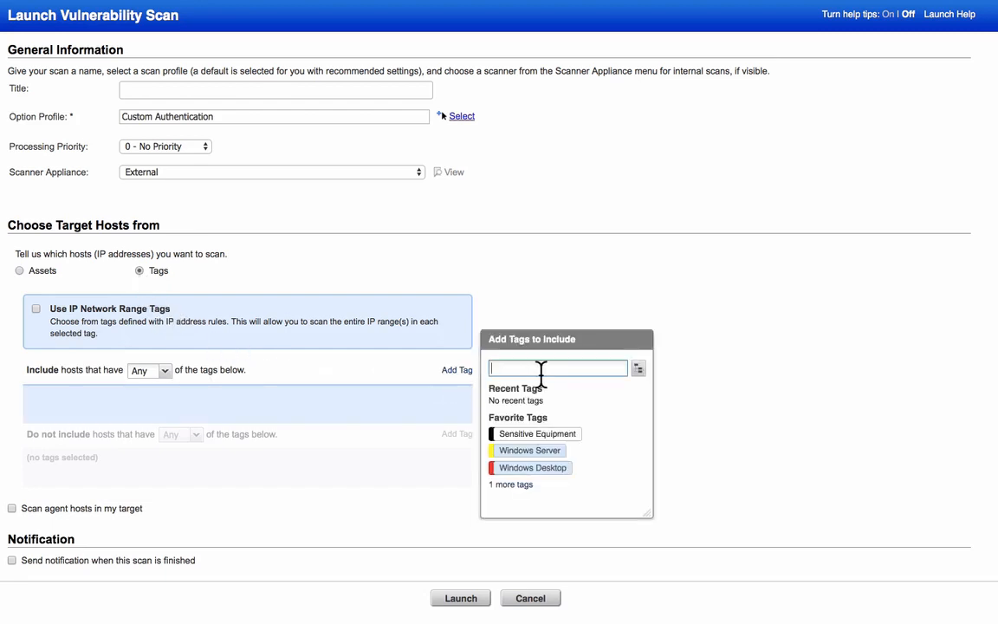
pyautogui.click(639, 369)
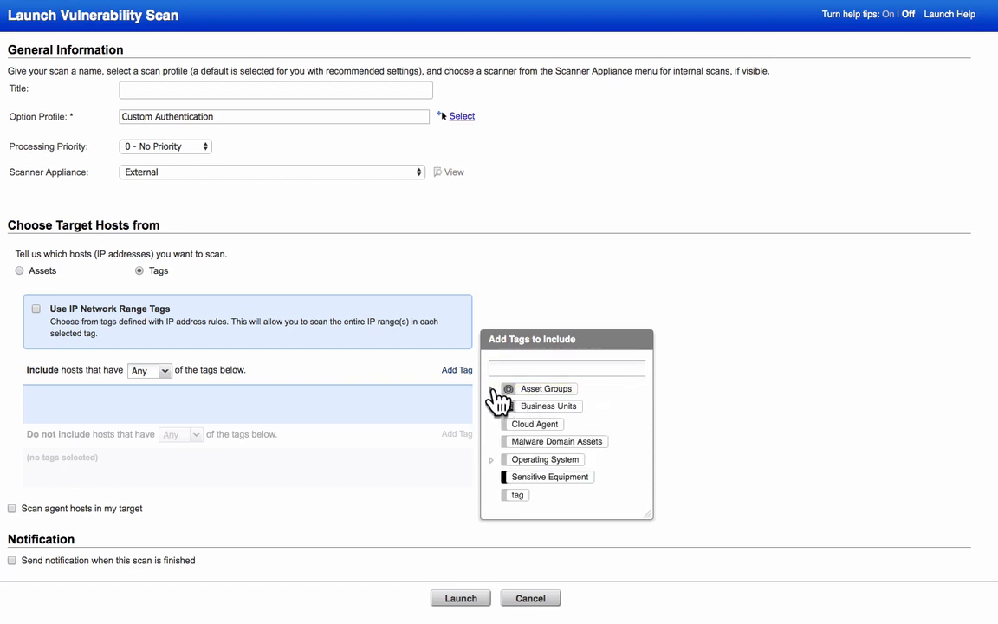
pyautogui.click(496, 390)
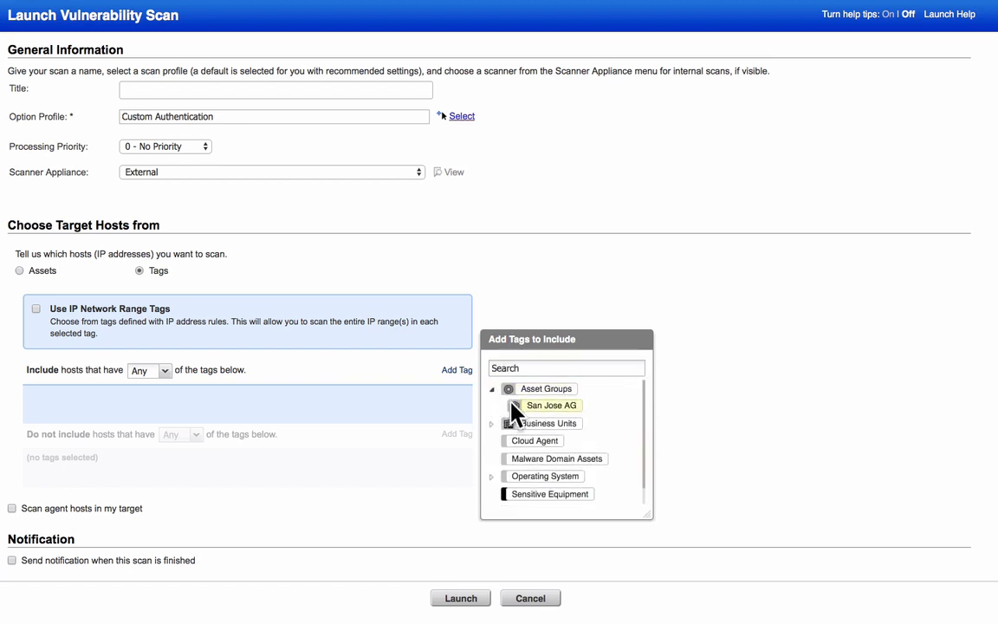
pyautogui.click(565, 413)
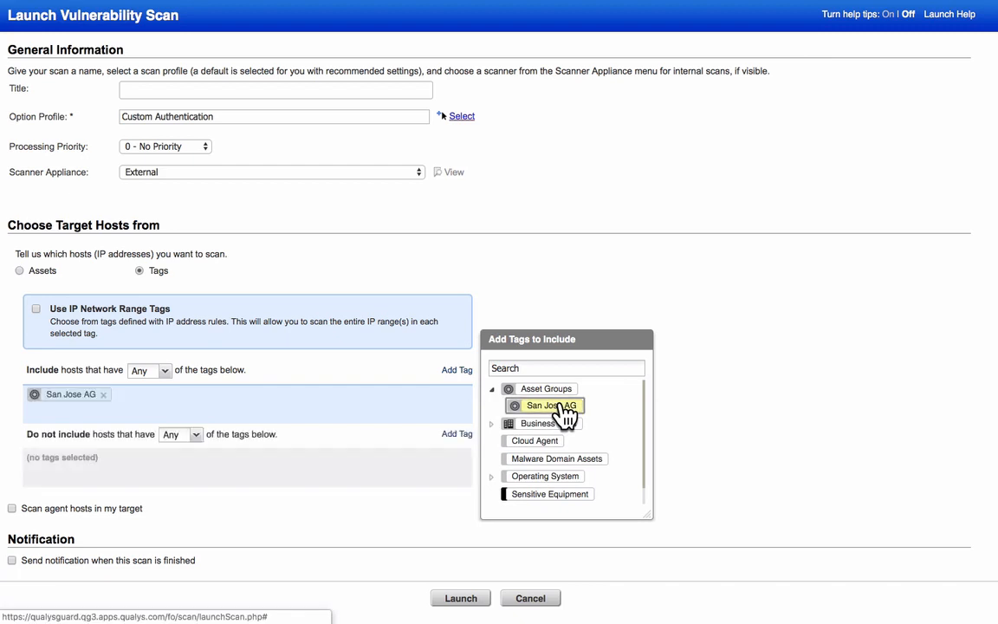
pyautogui.click(346, 377)
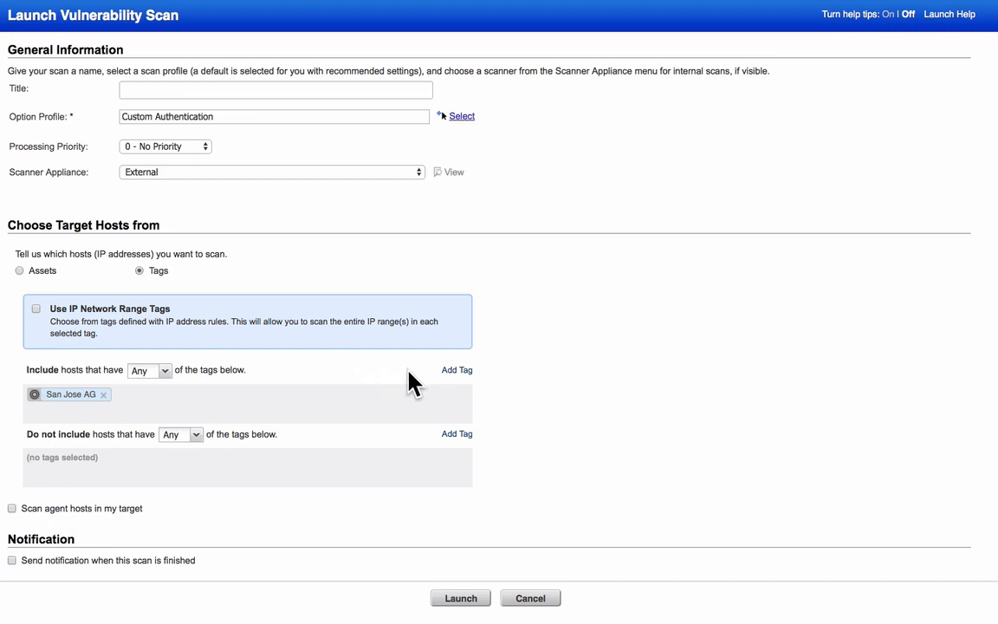
# Also include Windows Desktop and require hosts to match All included tags
pyautogui.click(454, 373)
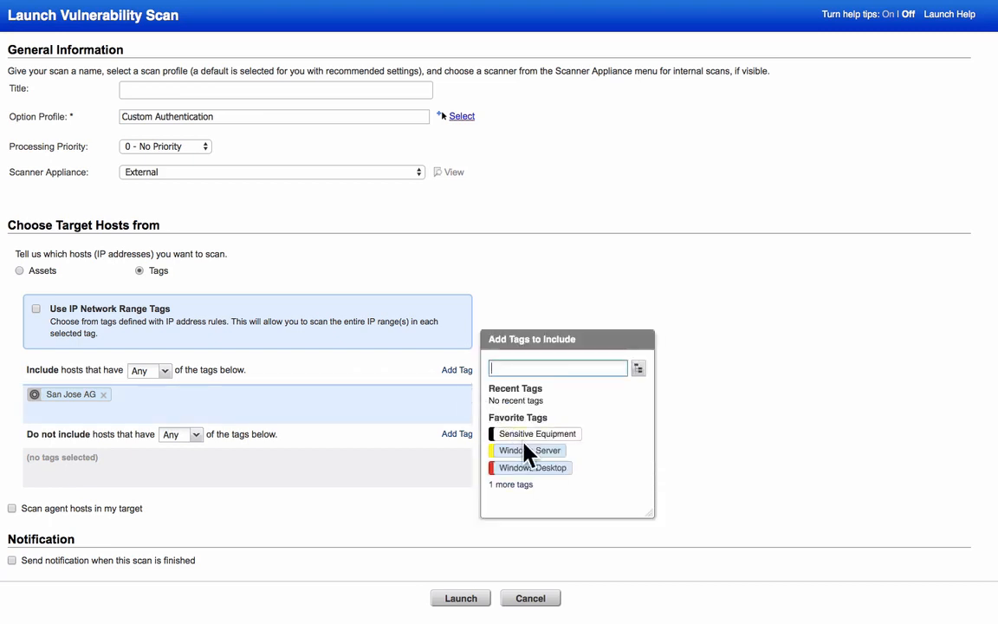
pyautogui.click(544, 470)
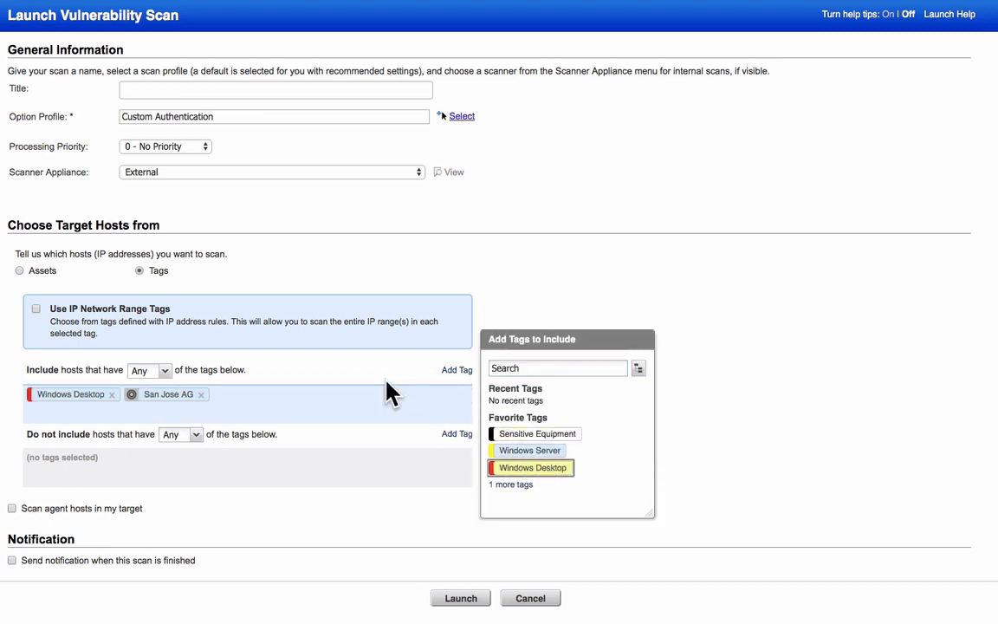
pyautogui.click(164, 371)
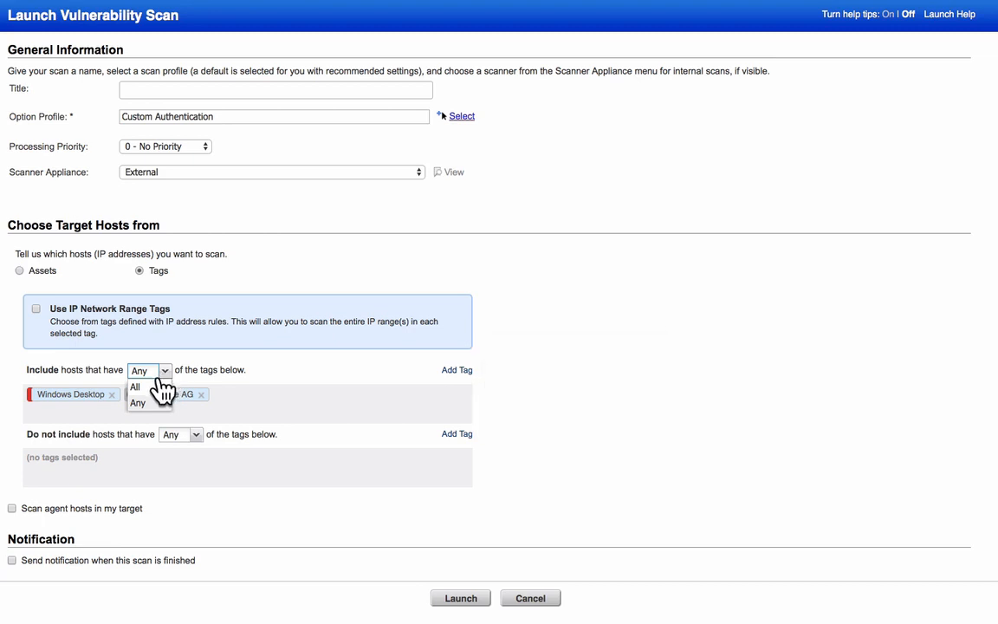
pyautogui.click(153, 387)
# Title the scan 'Demo Scan', launch it, and close the Scan Status window
pyautogui.click(231, 89)
pyautogui.write('Demo Scan')
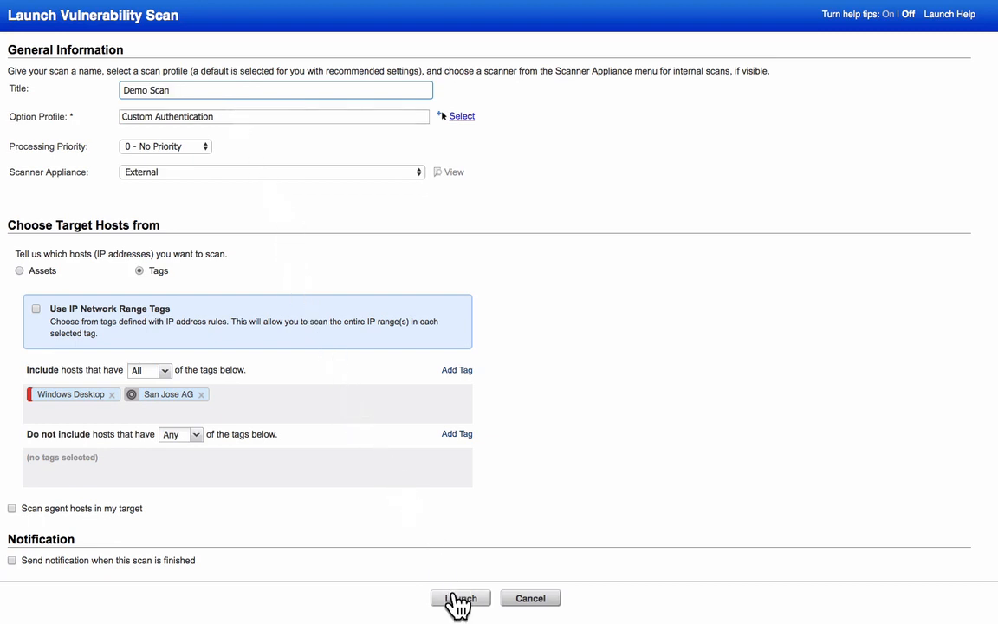
pyautogui.click(459, 600)
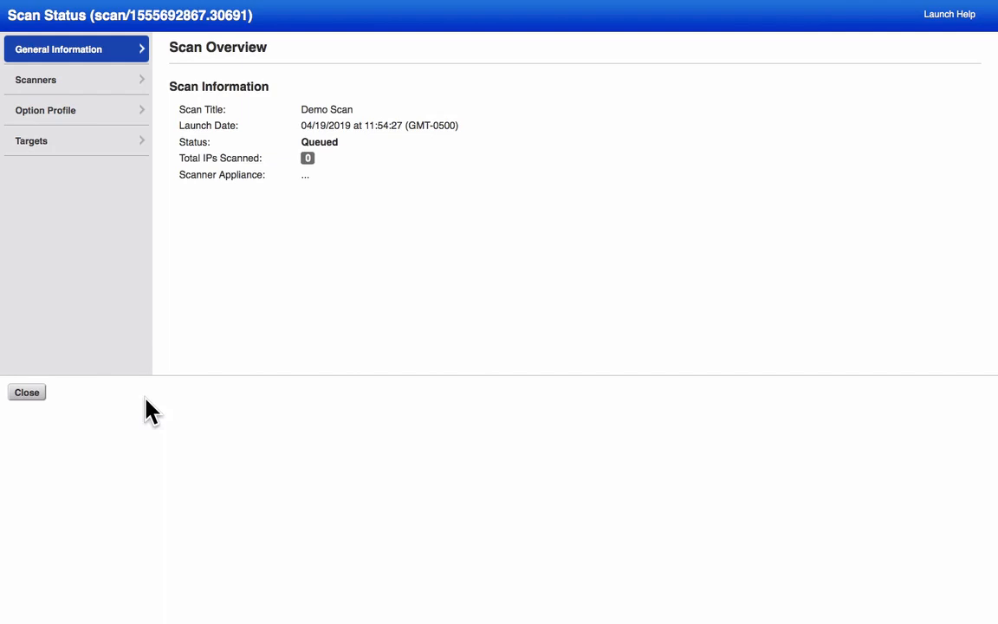
pyautogui.click(28, 394)
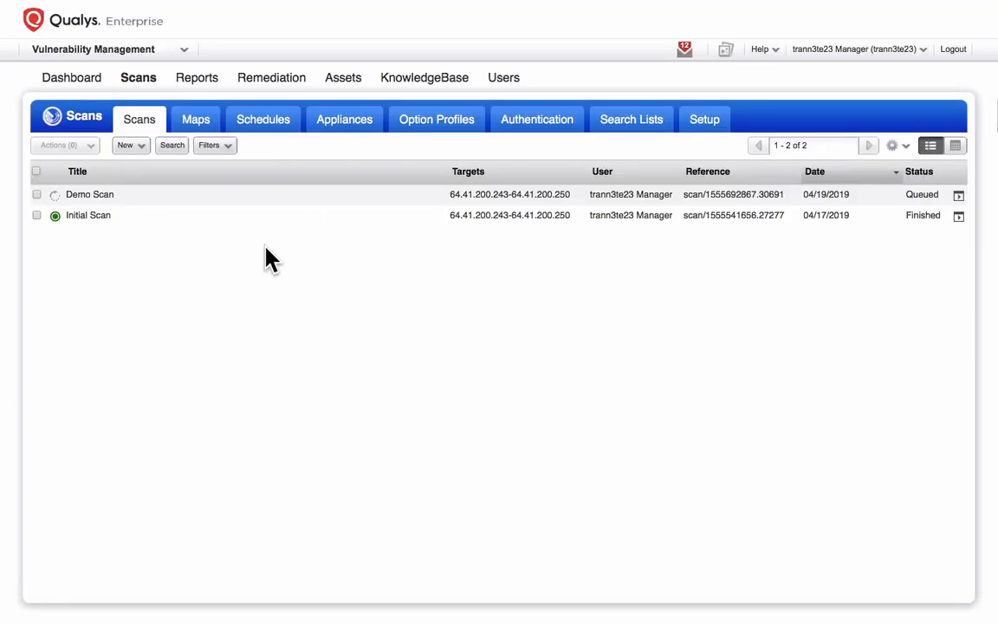